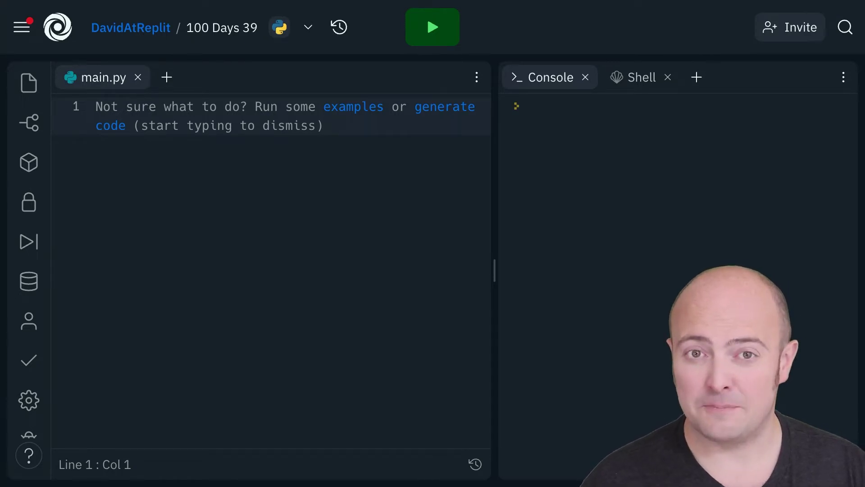
# Step: Add the random import, listOfWords and myWord = random.choice(listOfWords) with print(myWord), then run it, printing 'suave'
pyautogui.write('import random  listOfWords = ["british", "suave", "bald", "integrity", "evil", "genius"]')
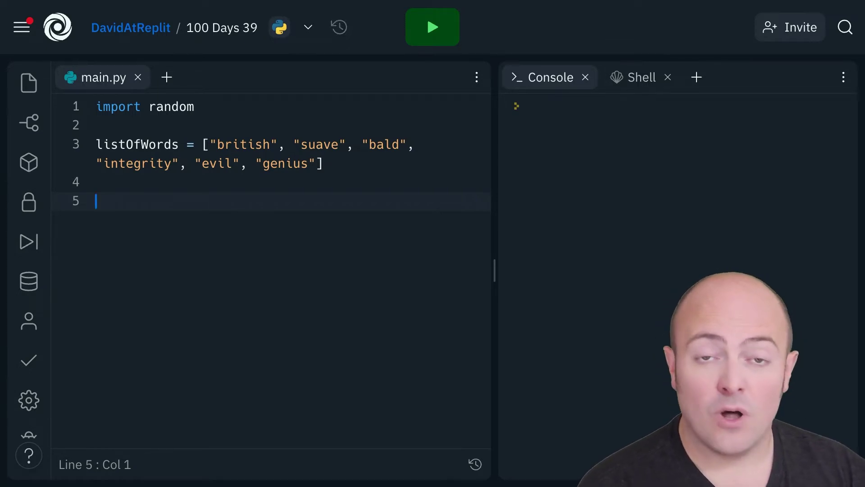
pyautogui.write('myWord = ')
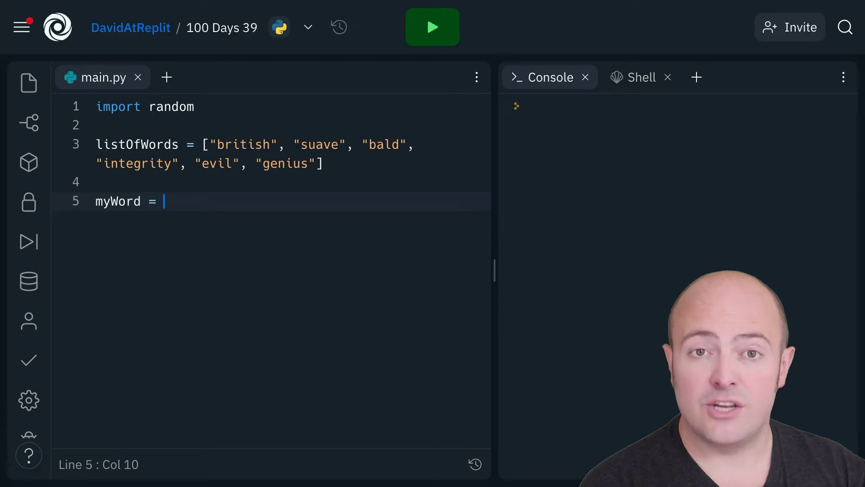
pyautogui.write('random.choice(')
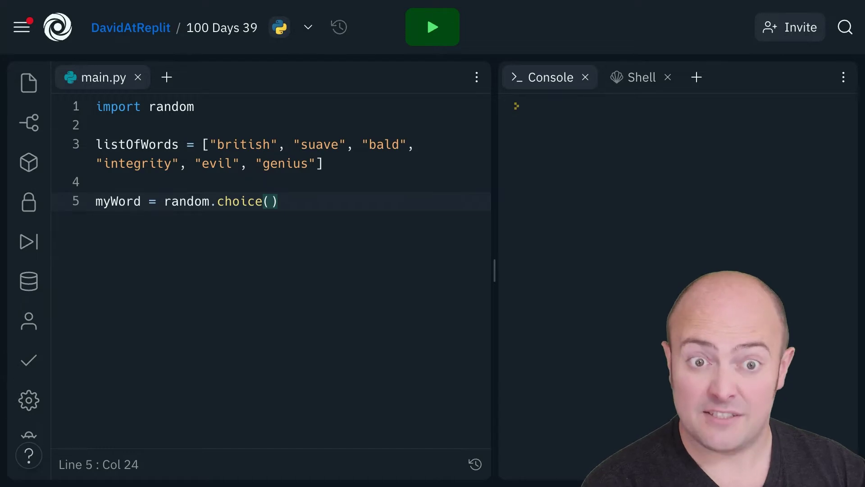
pyautogui.write('listOfWor')
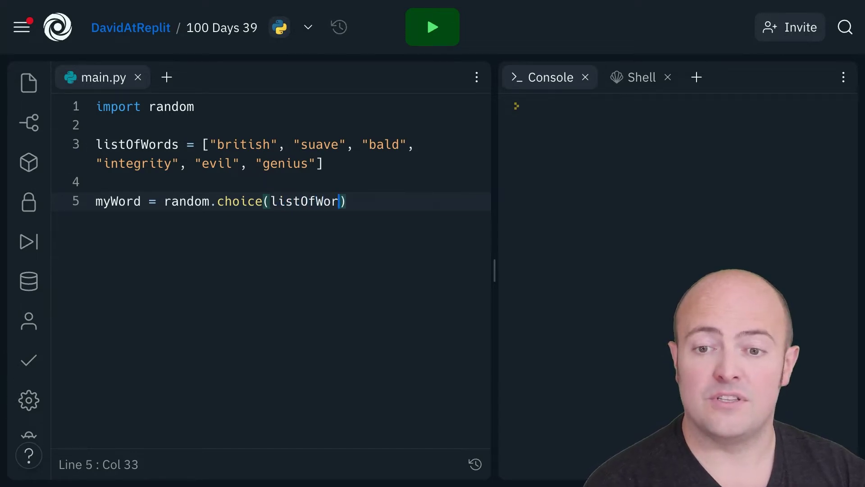
pyautogui.write('ds')
pyautogui.press('Return')
pyautogui.press('Return')
pyautogui.write('pr')
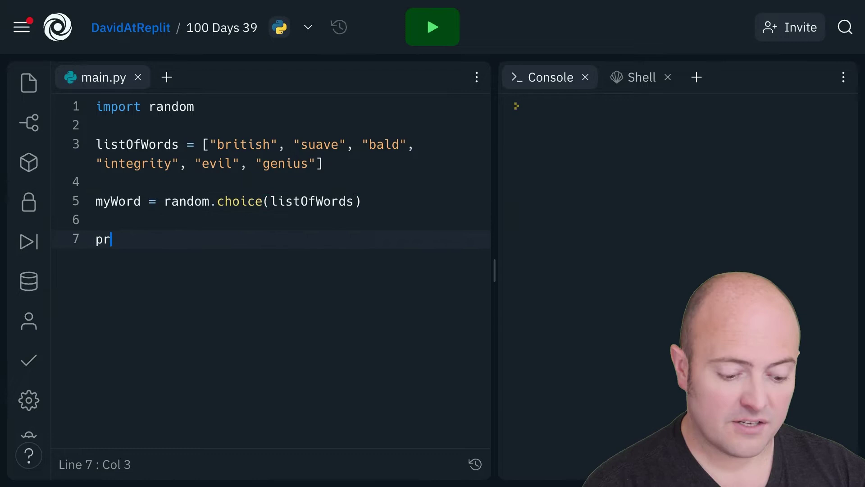
pyautogui.write('int(myW')
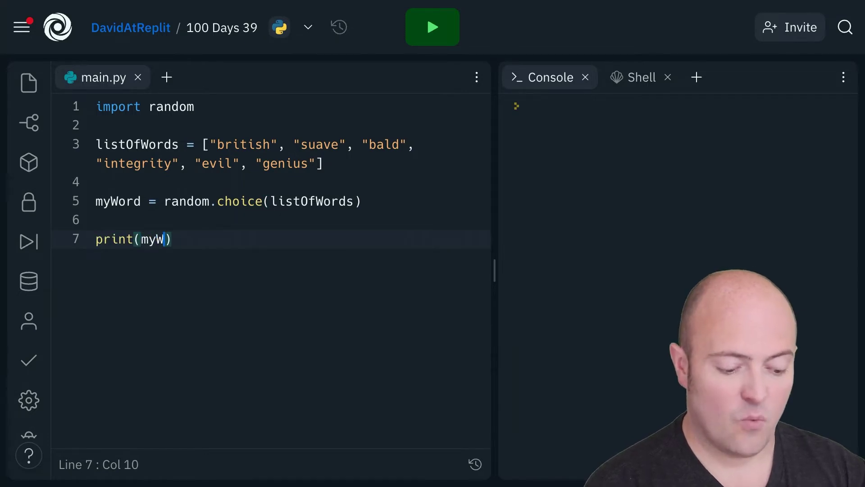
pyautogui.write('ord')
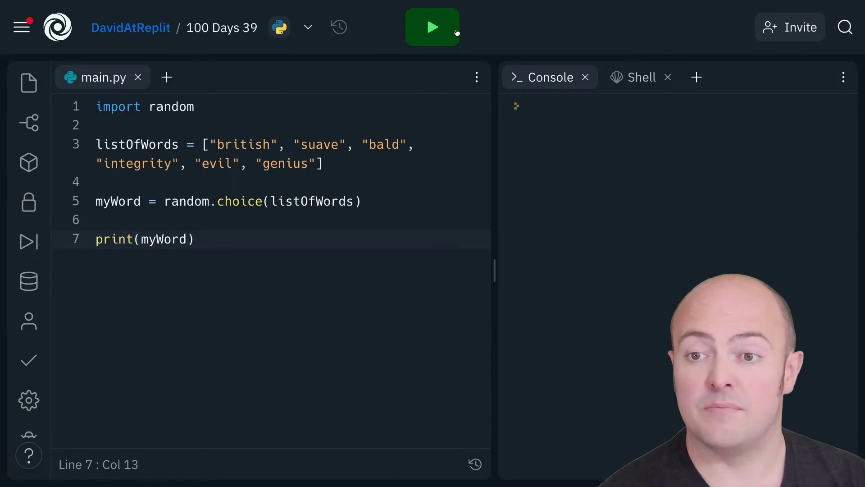
pyautogui.click(433, 27)
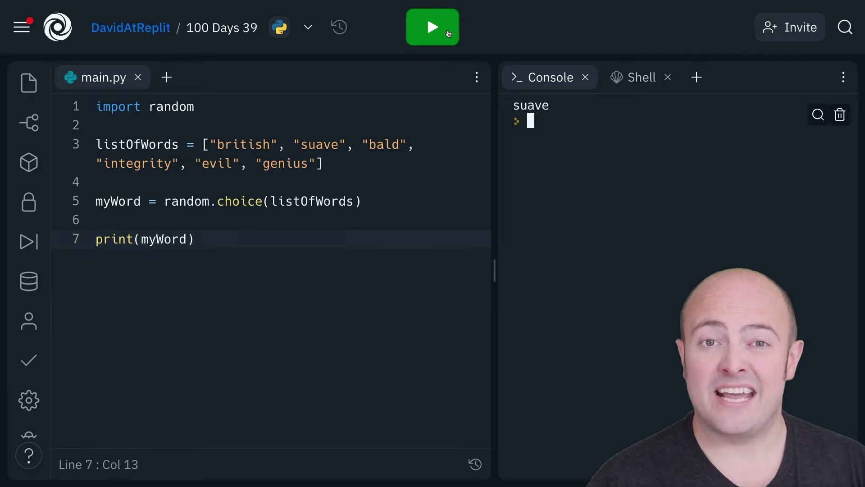